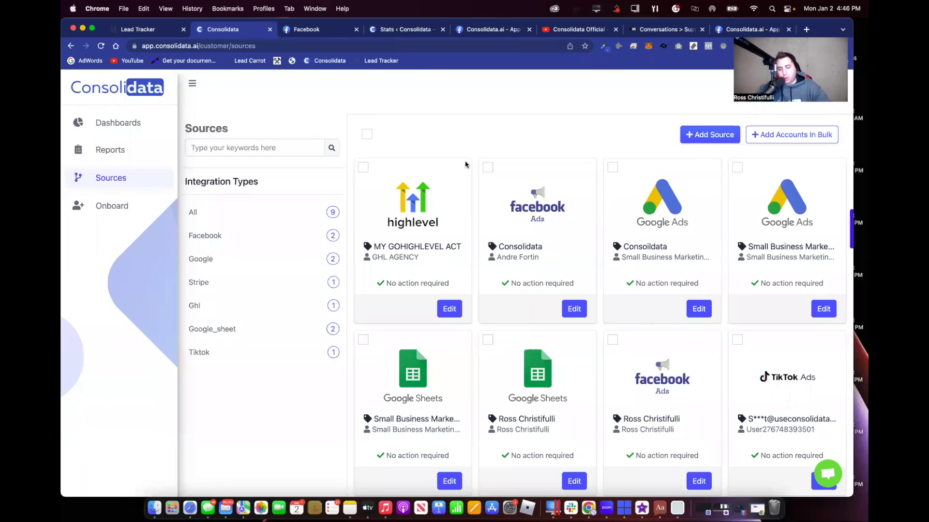
# Go to the Sources page listing the nine connected data sources.
pyautogui.click(91, 28)
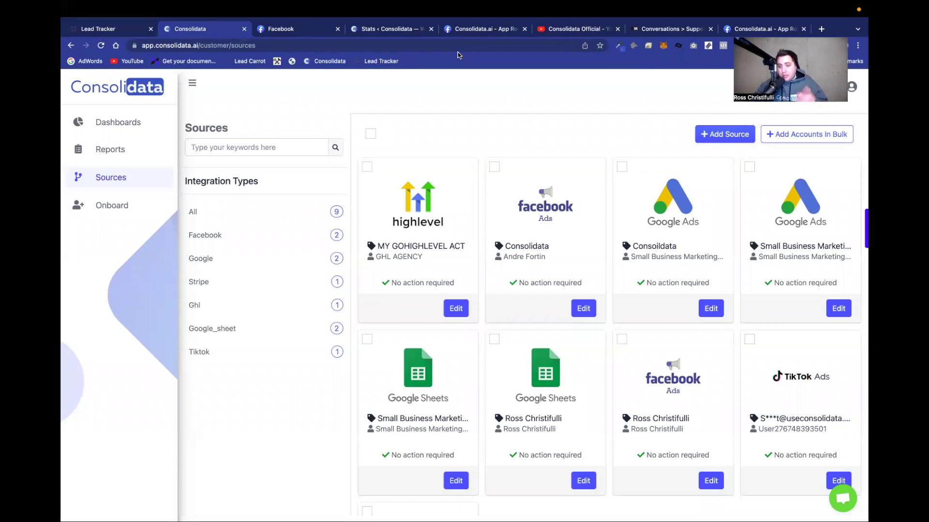
# Start a new source and pick the HighLevel integration to open the Add GHL Source form.
pyautogui.click(709, 132)
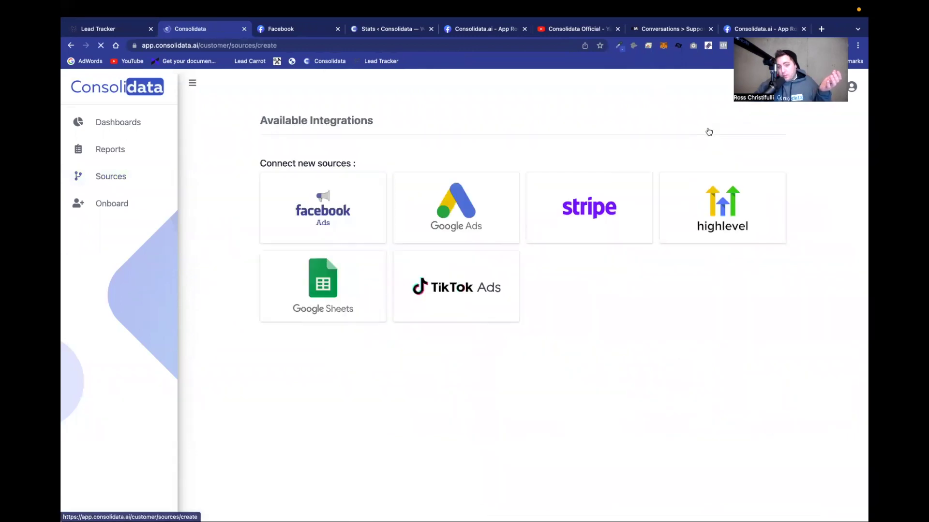
pyautogui.click(712, 235)
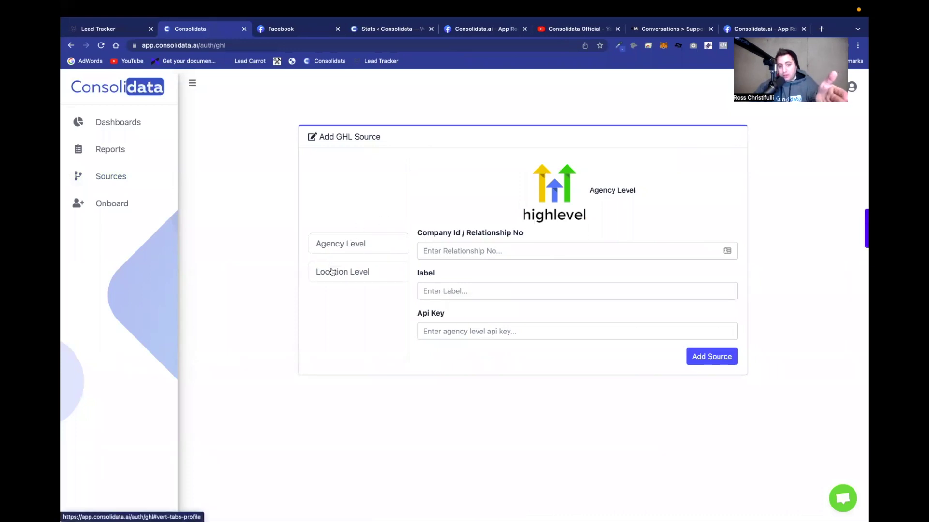
# Switch the Add GHL Source form to Location Level.
pyautogui.click(376, 273)
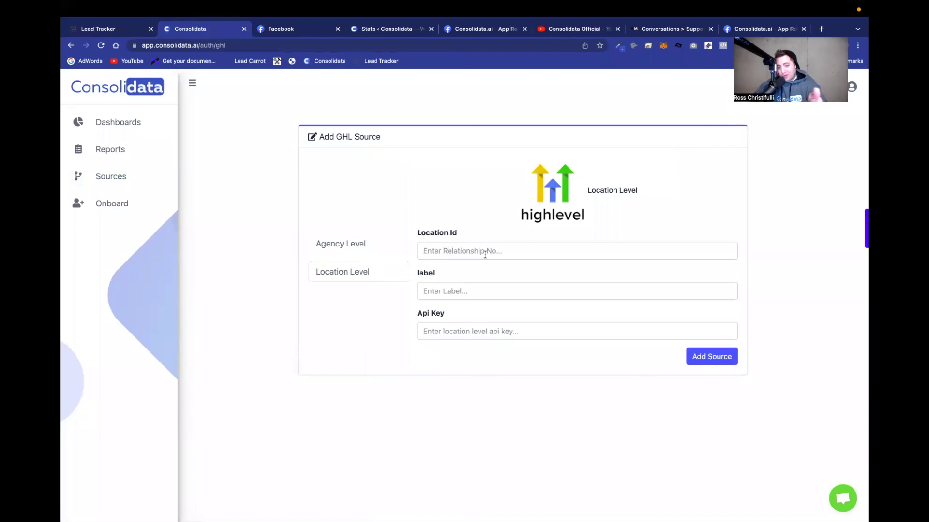
pyautogui.click(132, 31)
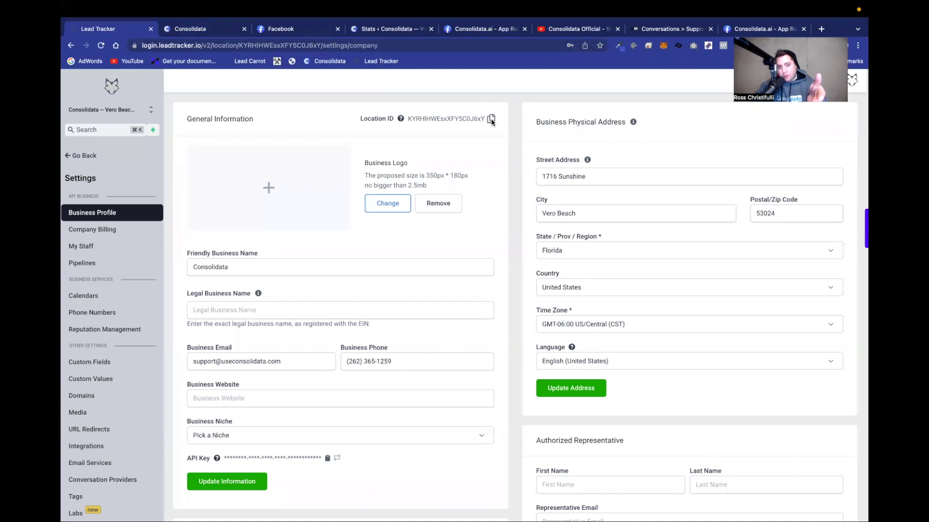
pyautogui.click(207, 30)
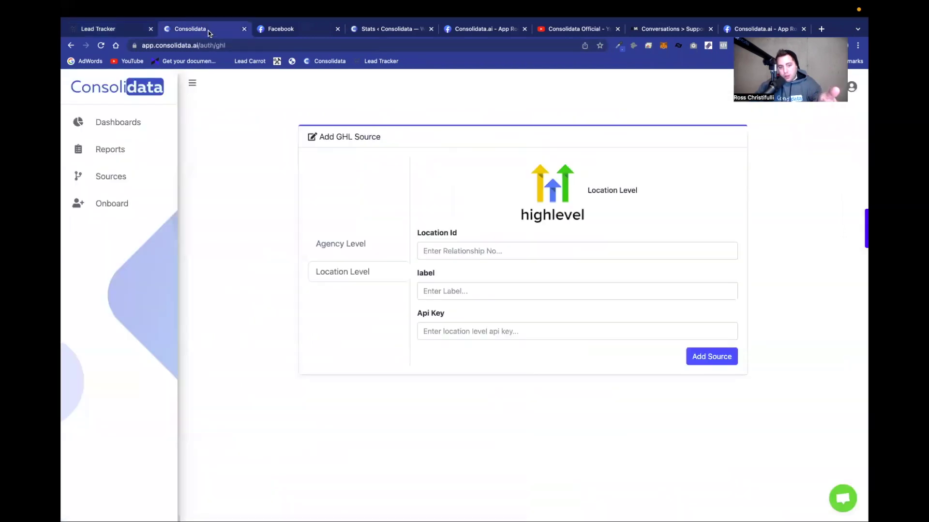
pyautogui.click(107, 31)
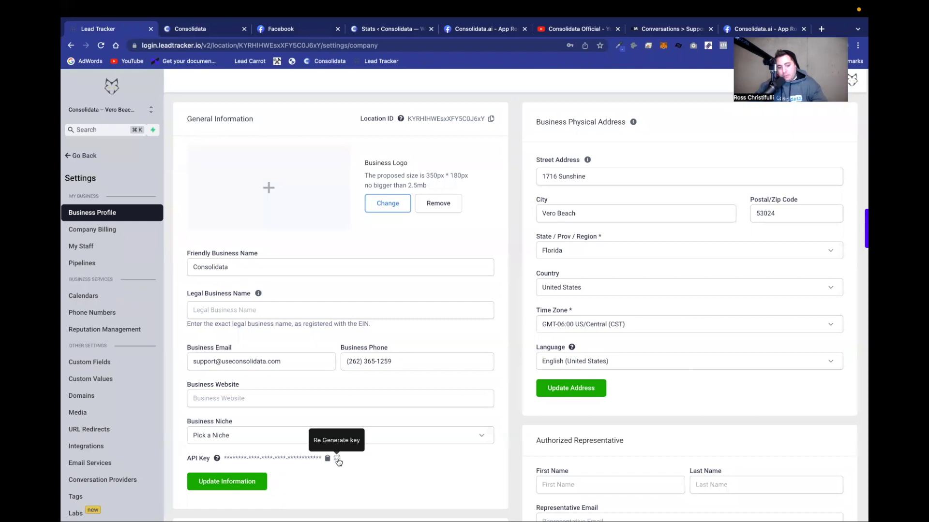
pyautogui.click(205, 33)
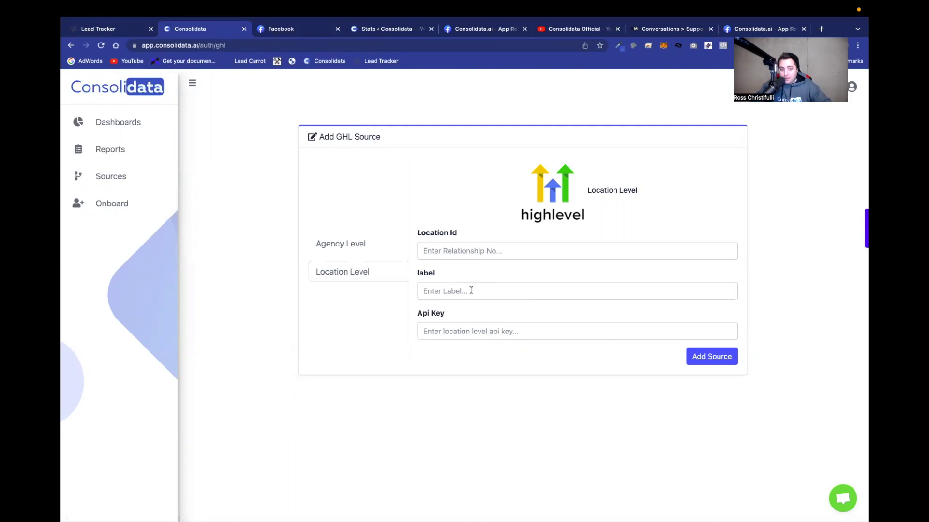
# Back on Sources, review the MY GOHIGHLEVEL ACT source's details and accounts list.
pyautogui.click(153, 186)
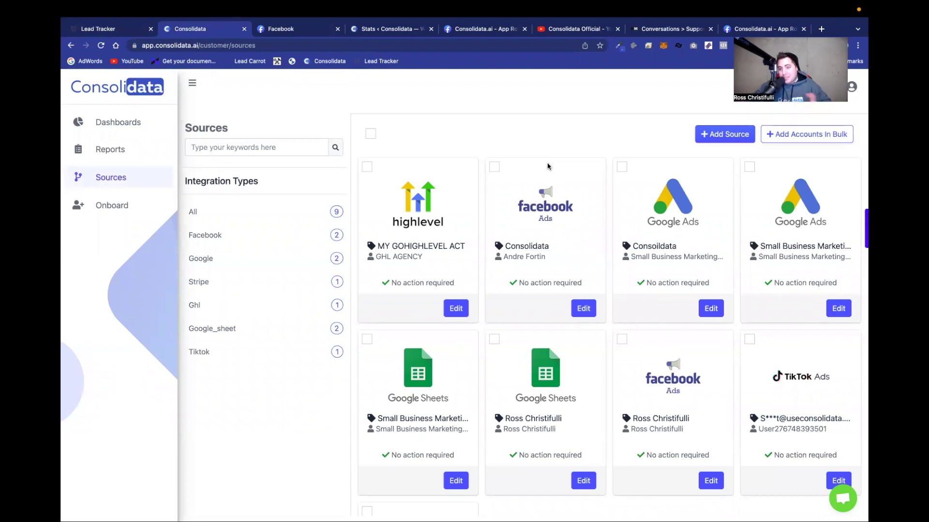
pyautogui.click(462, 310)
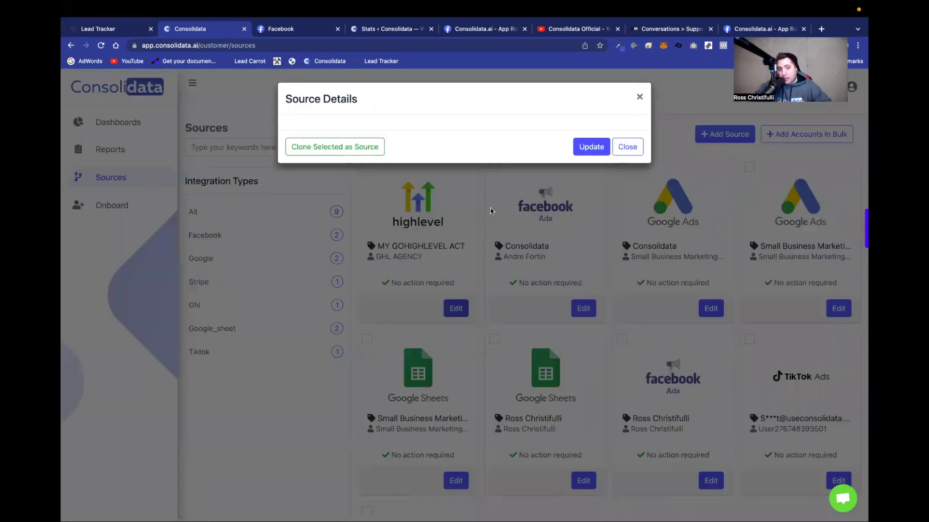
pyautogui.scroll(-5, 460, 387)
pyautogui.scroll(-5, 460, 387)
pyautogui.scroll(-5, 460, 387)
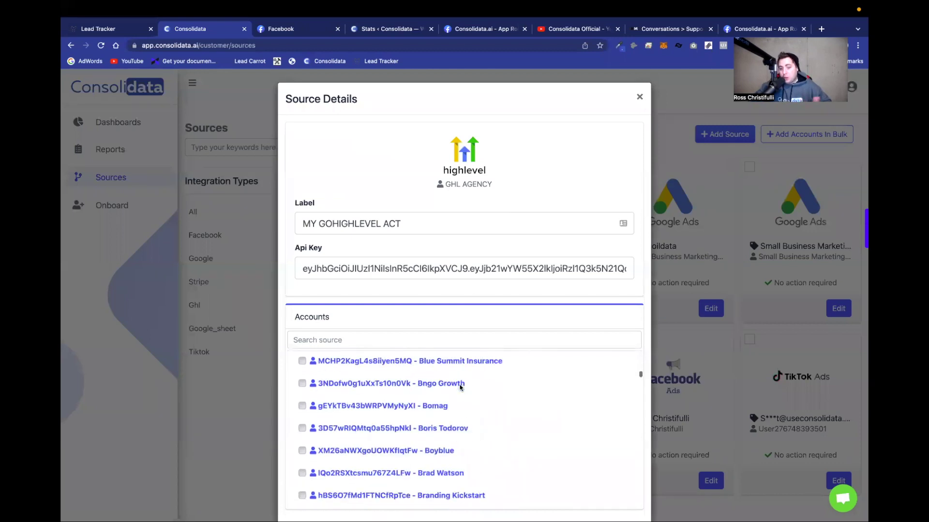
pyautogui.scroll(-5, 460, 387)
pyautogui.click(639, 97)
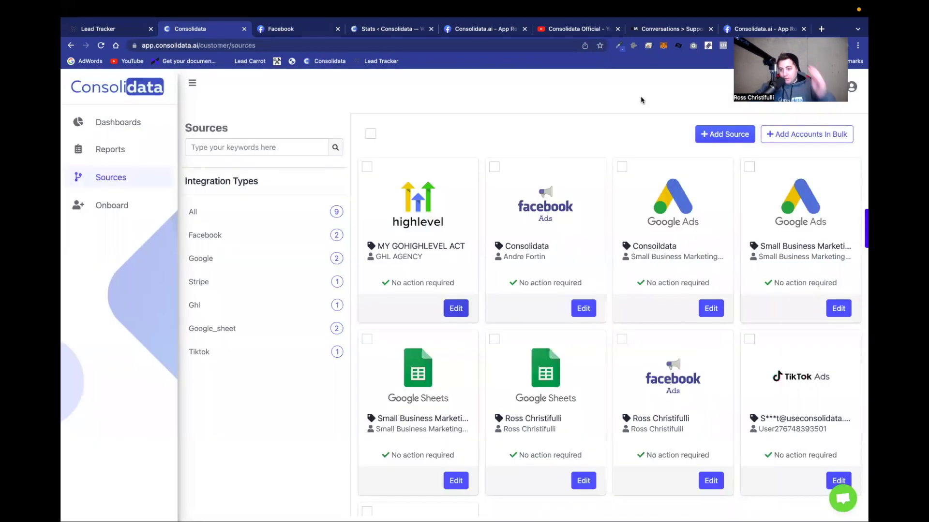